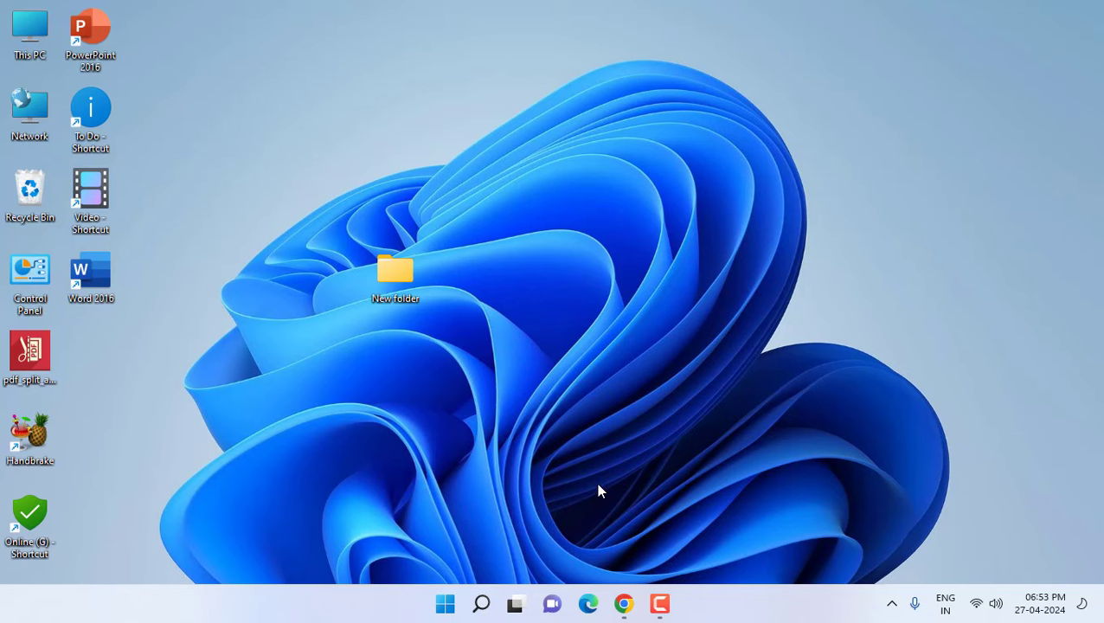
- Restore the 'combine pdf' search results and open the Combine PDF – Online PDF Combiner site
mouse_move(624, 603)
click(623, 521)
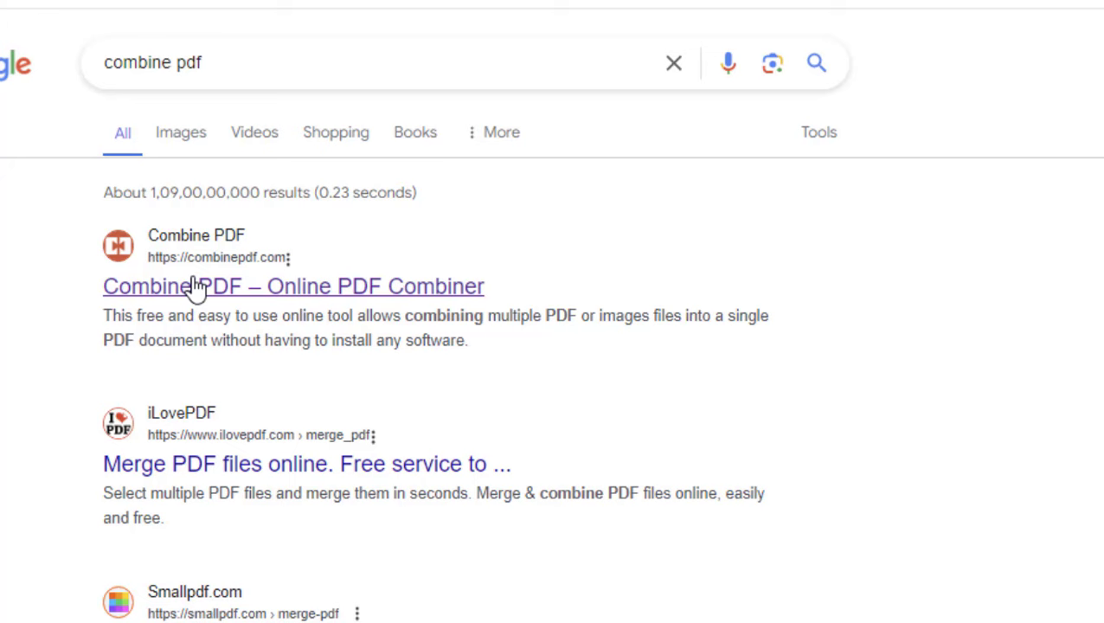
click(293, 296)
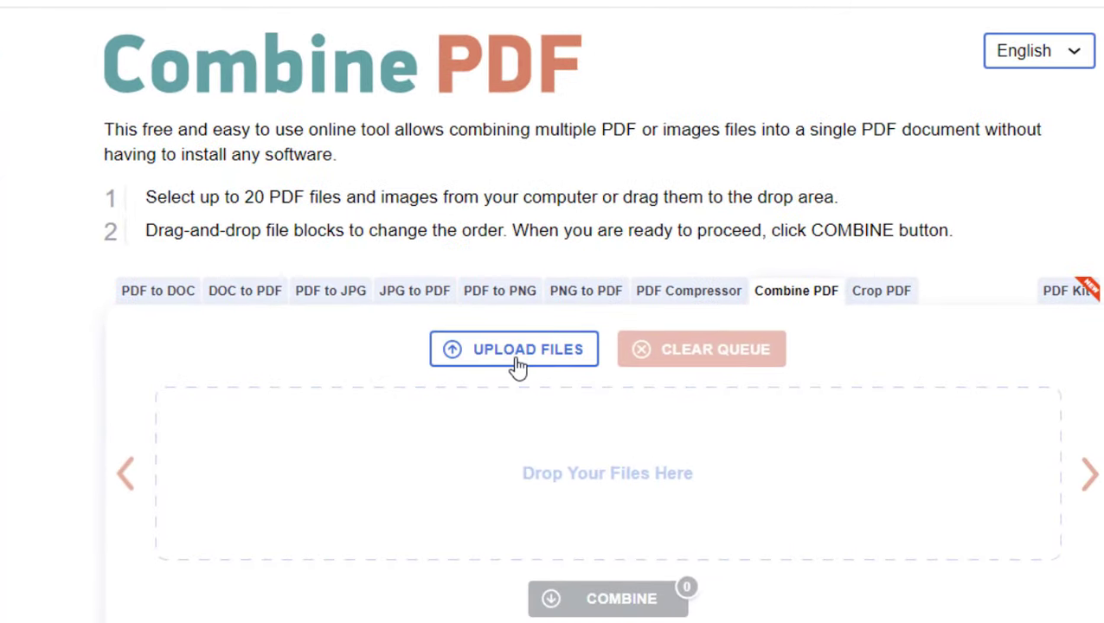
- Upload 1.pdf, 2.pdf and 3.pdf from the computer to CombinePDF
click(517, 363)
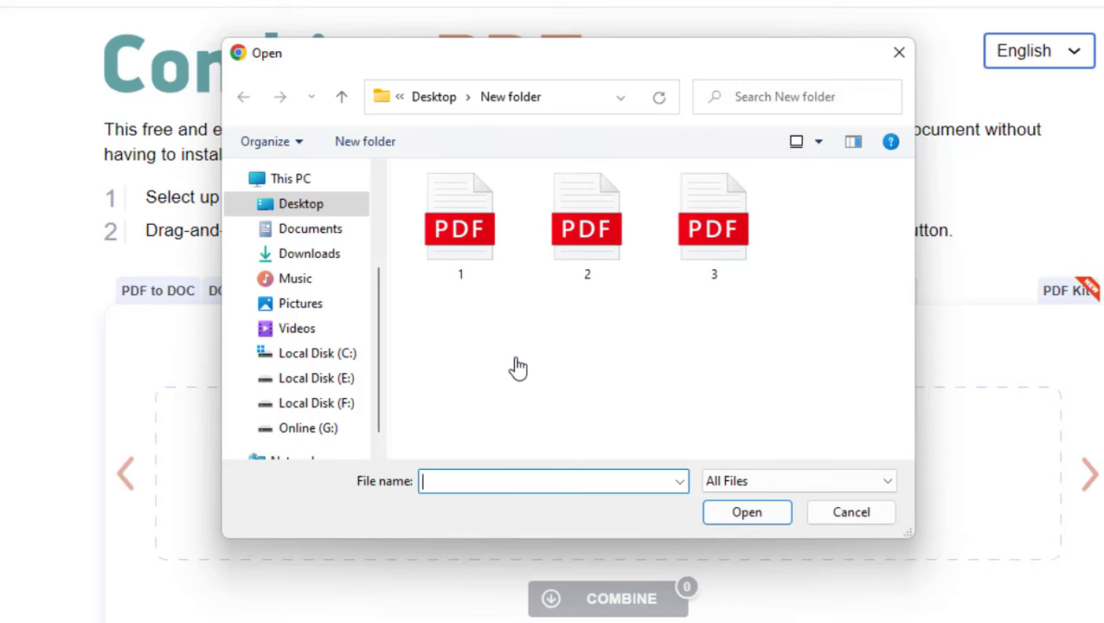
click(475, 279)
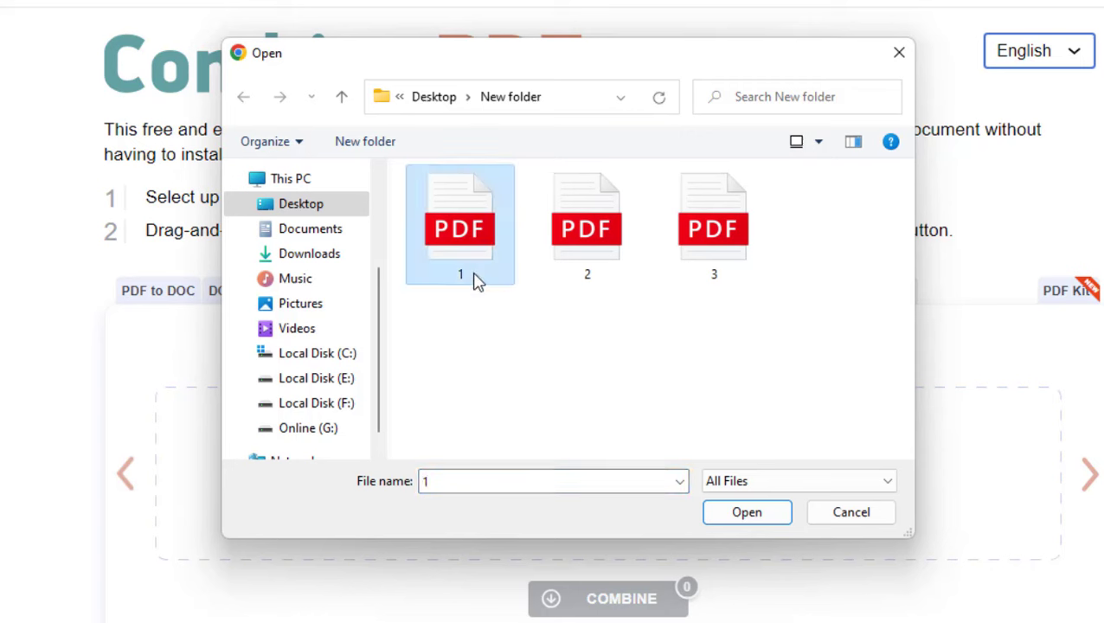
ctrl+click(583, 279)
ctrl+click(693, 272)
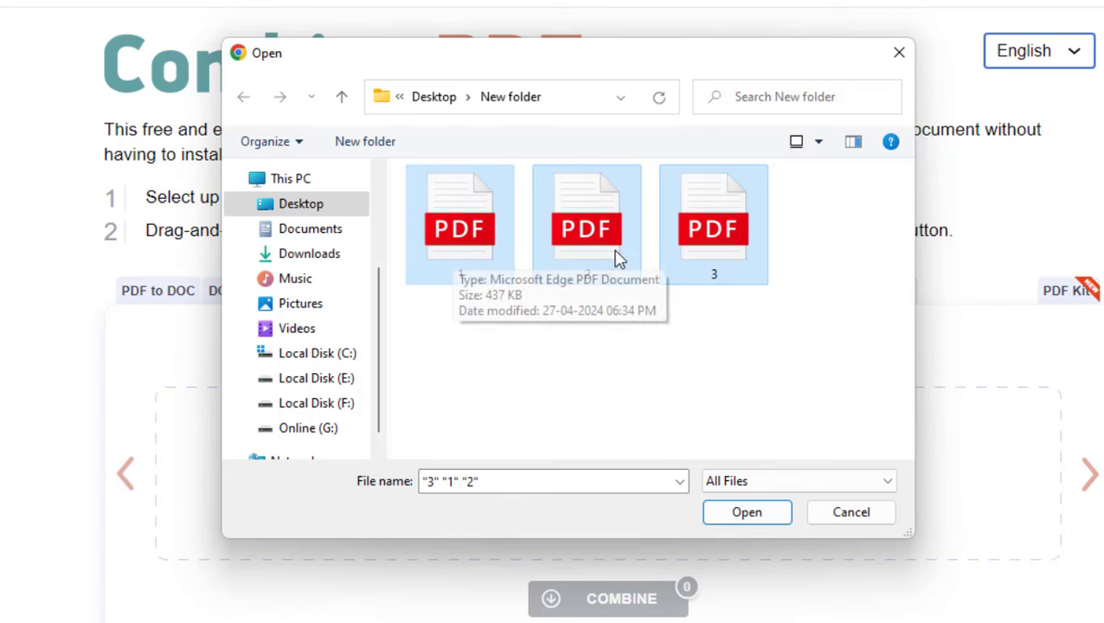
click(745, 512)
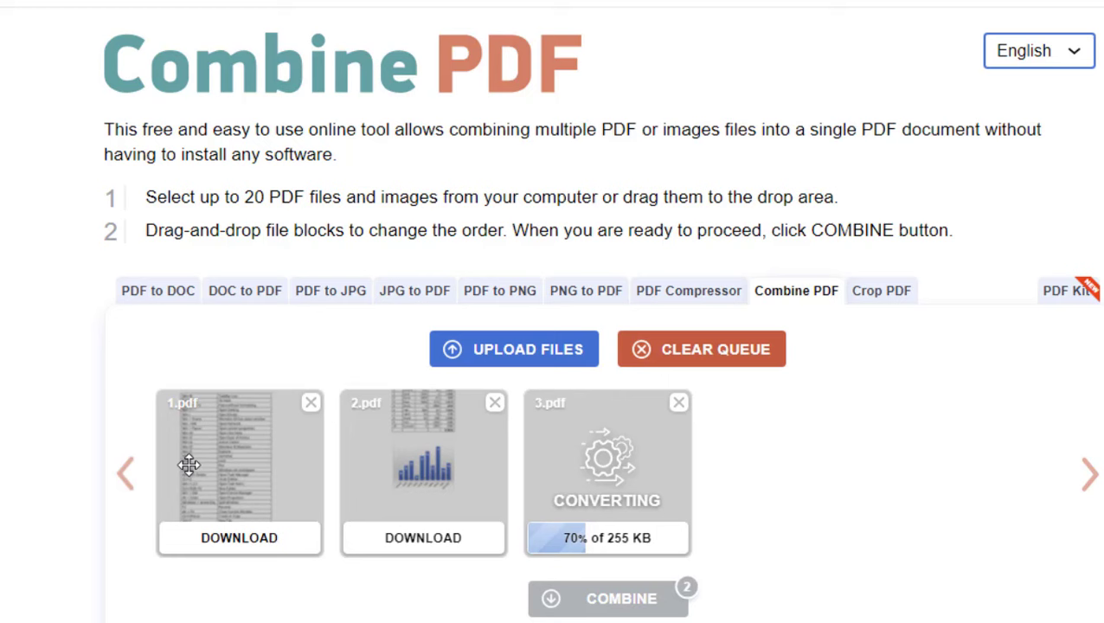
- Order the files 1, 2, 3, combine them, and save the result as combinepdf on the desktop
scroll(509, 445, down, 2)
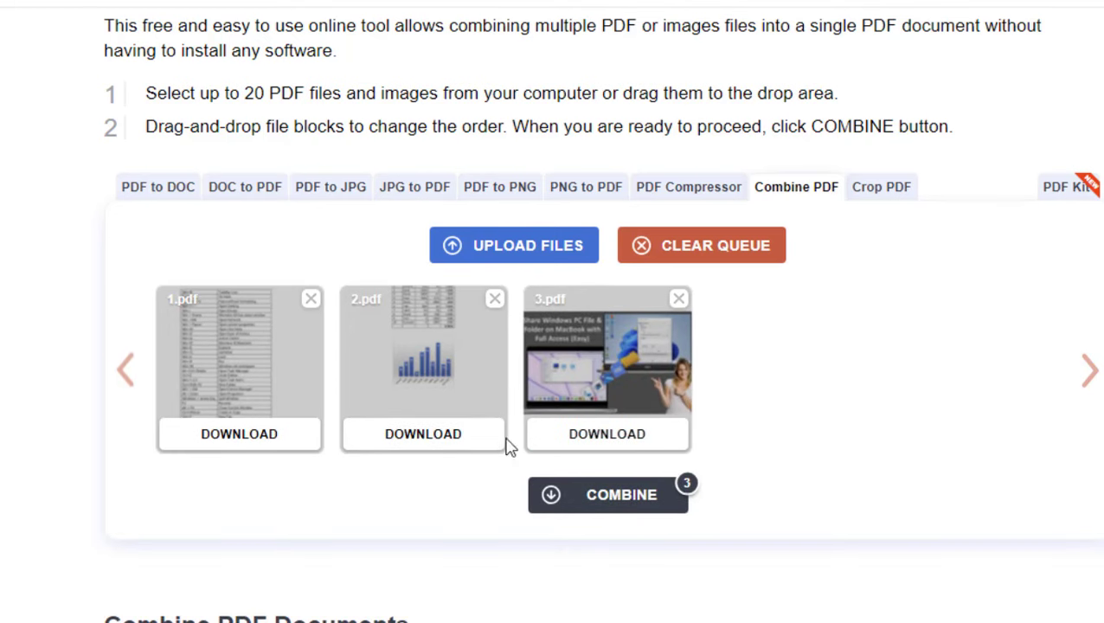
drag(611, 373, 210, 400)
drag(567, 390, 394, 382)
click(622, 511)
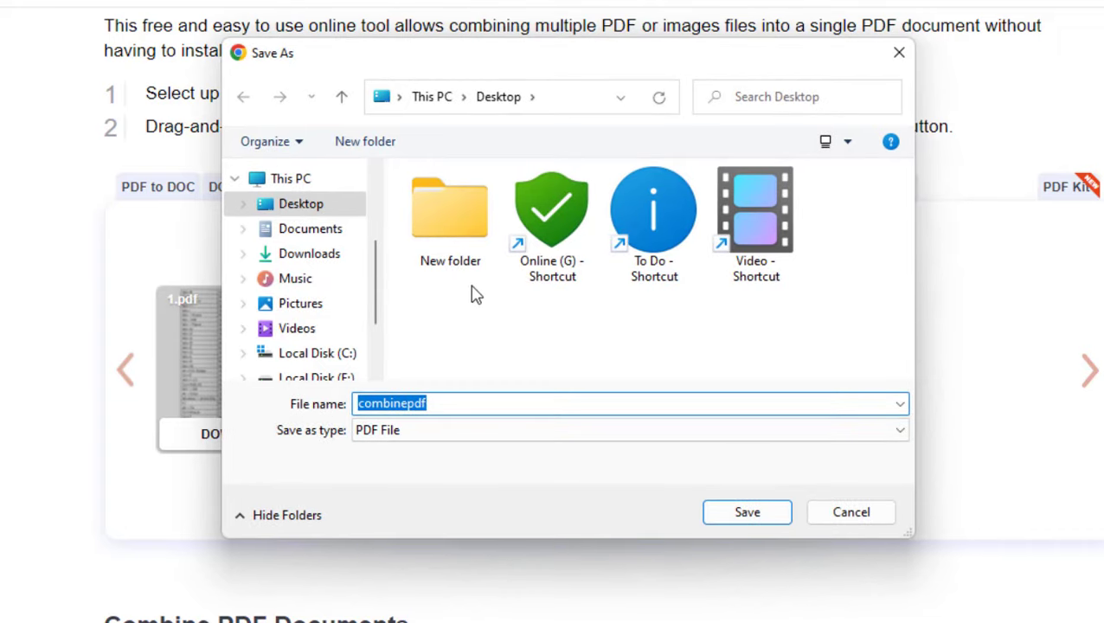
click(737, 515)
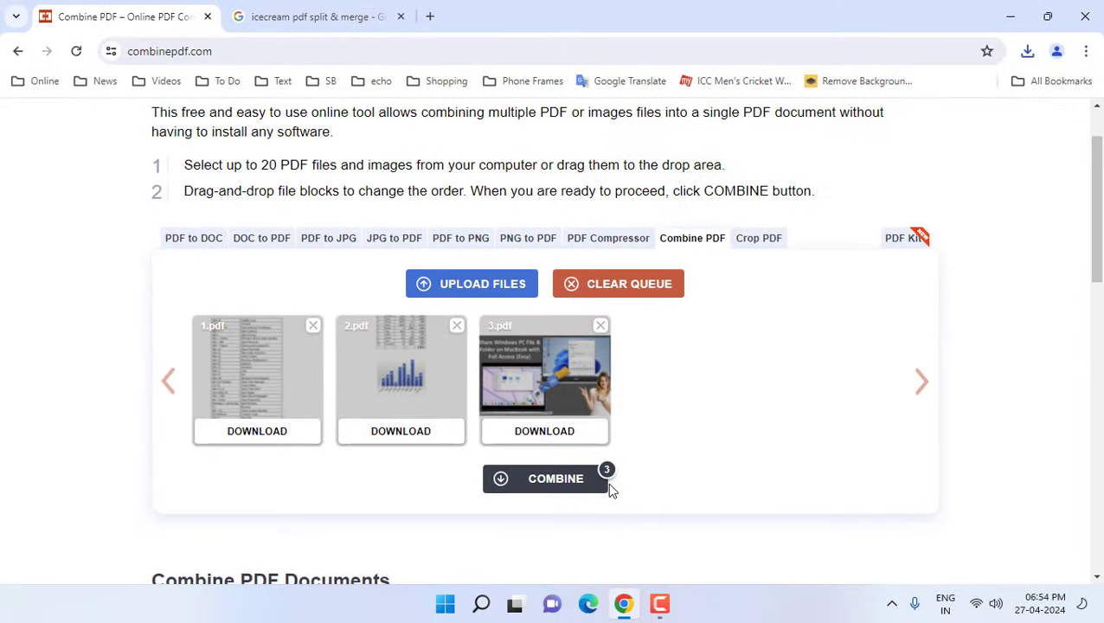
click(1010, 16)
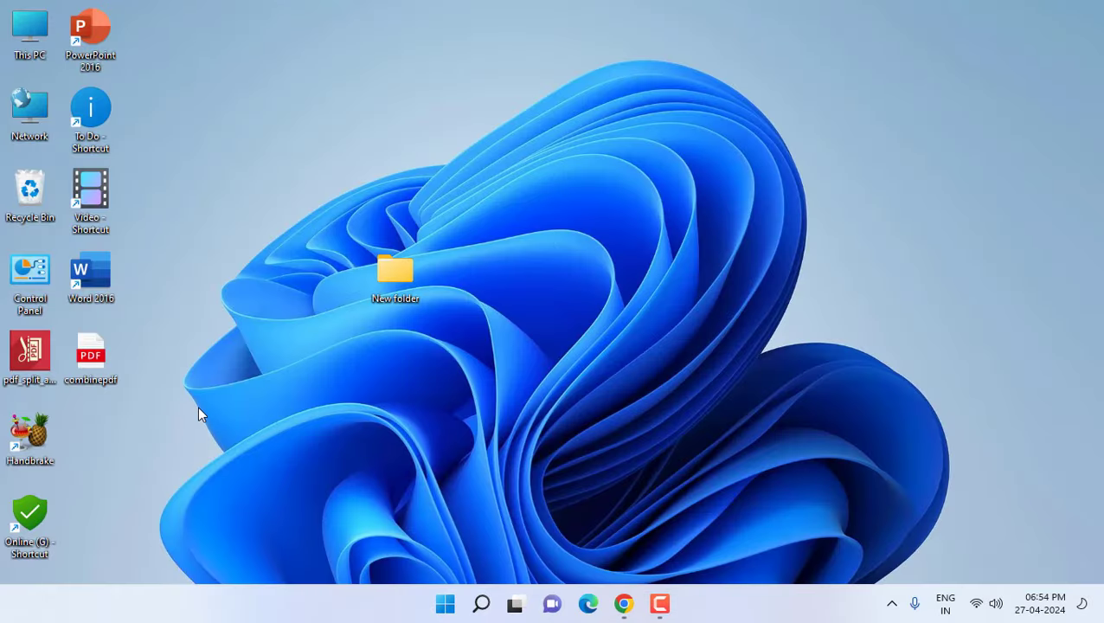
double_click(91, 357)
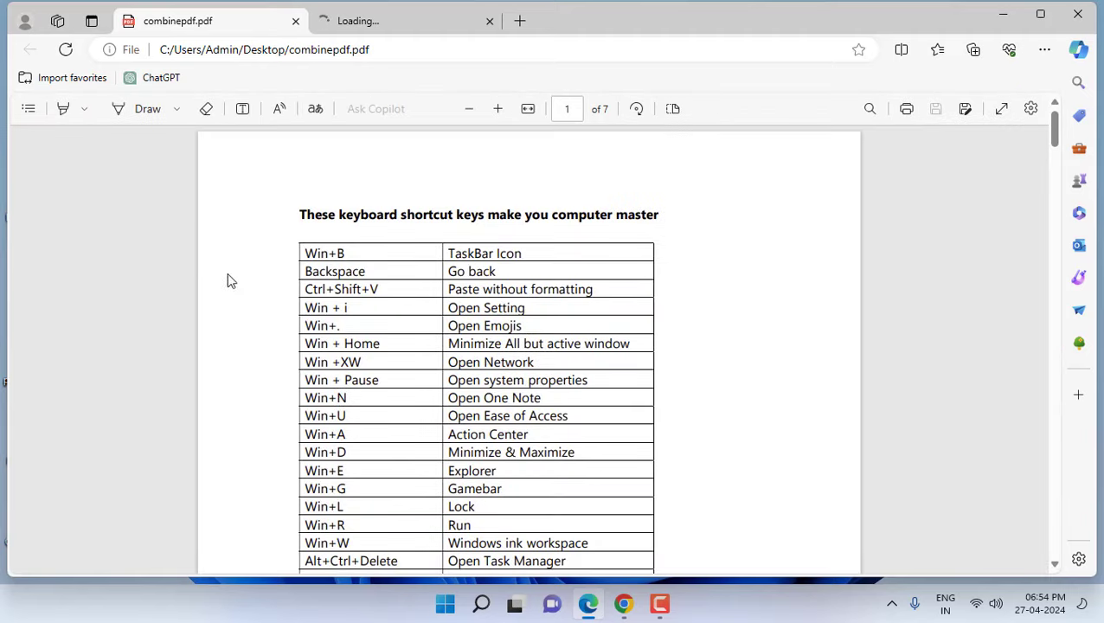
click(28, 108)
scroll(152, 424, down, 10)
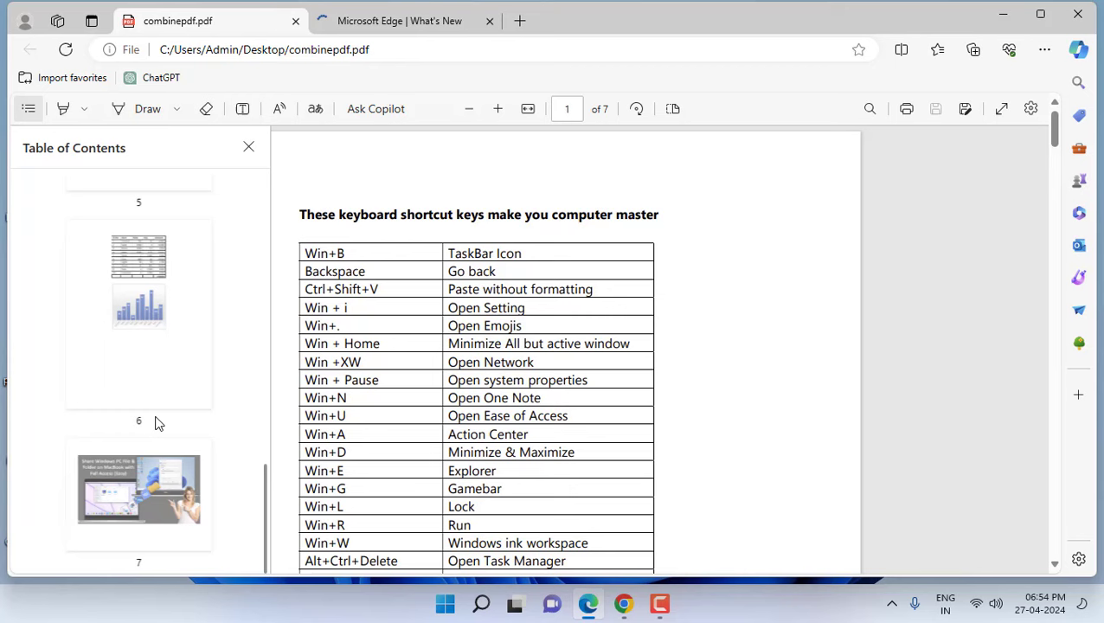
scroll(157, 422, up, 10)
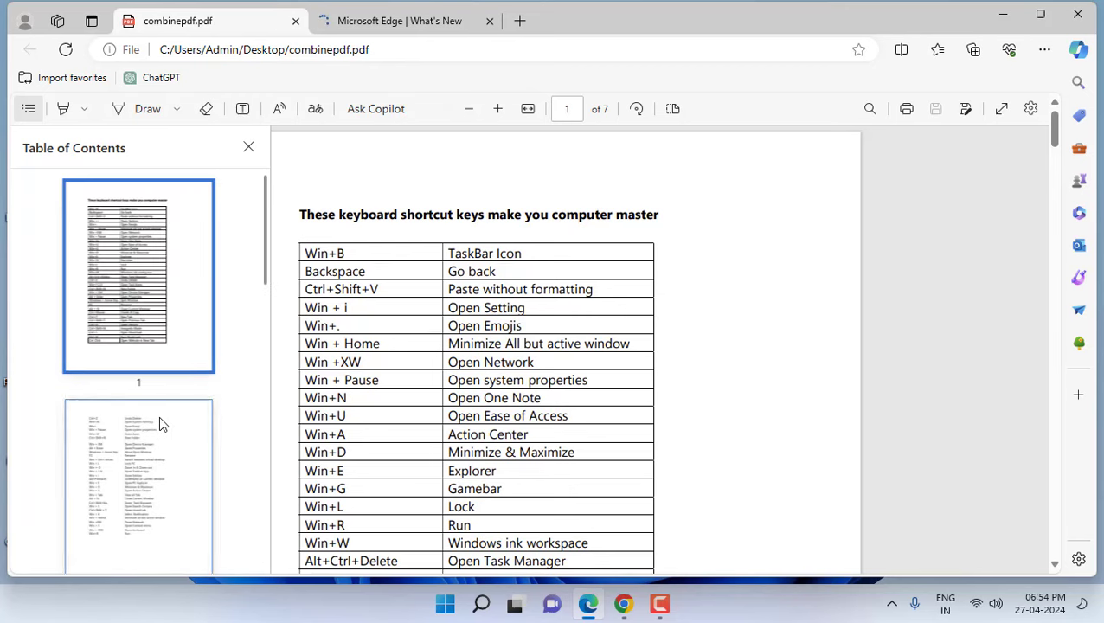
click(1077, 14)
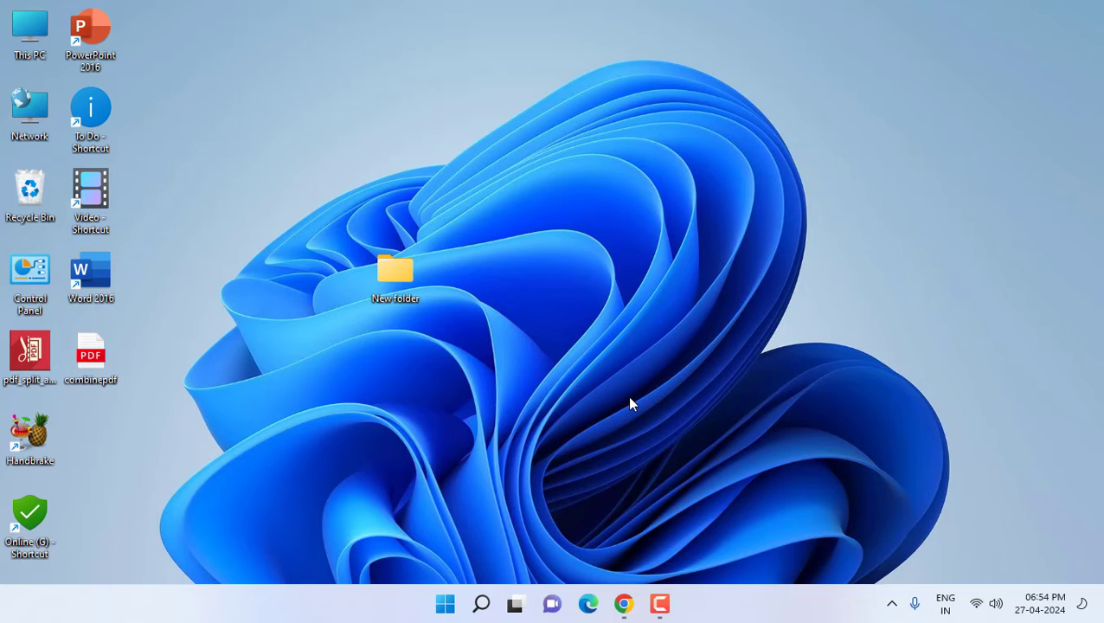
- Restore the Google results for 'icecream pdf split & merge' from the taskbar
click(624, 604)
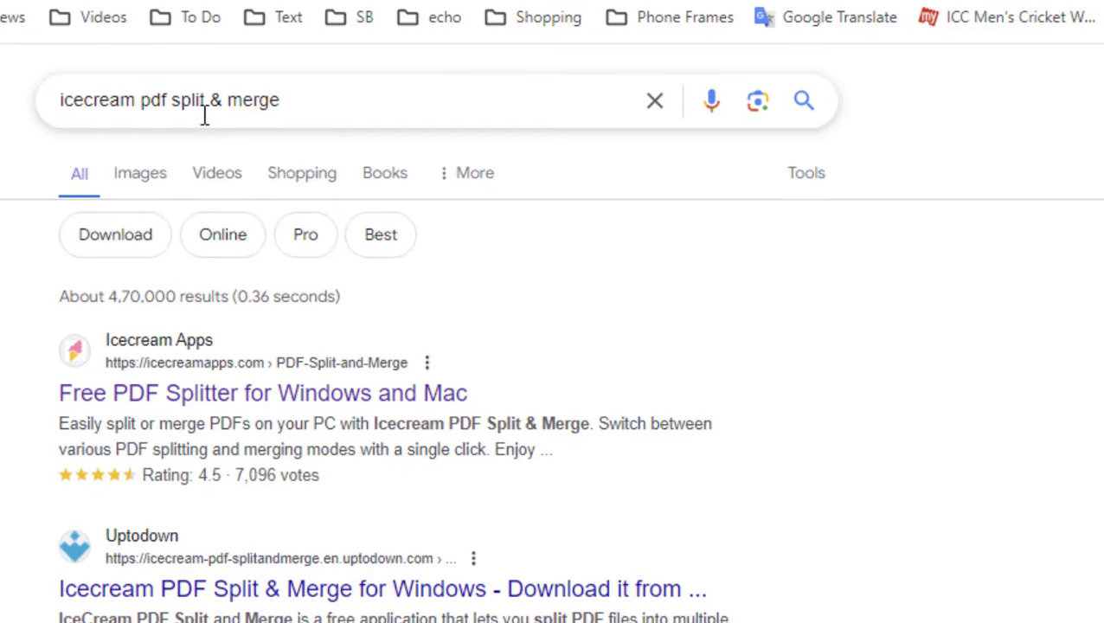
- Open the Icecream Apps PDF Split & Merge page, start the free download, and cancel the duplicate save
click(192, 404)
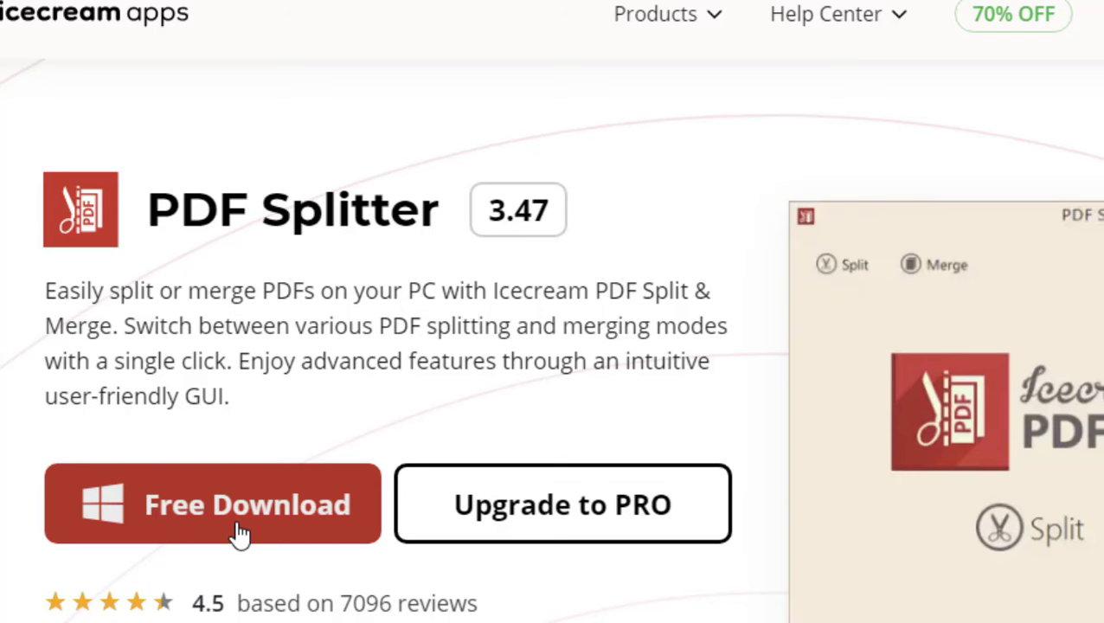
click(240, 534)
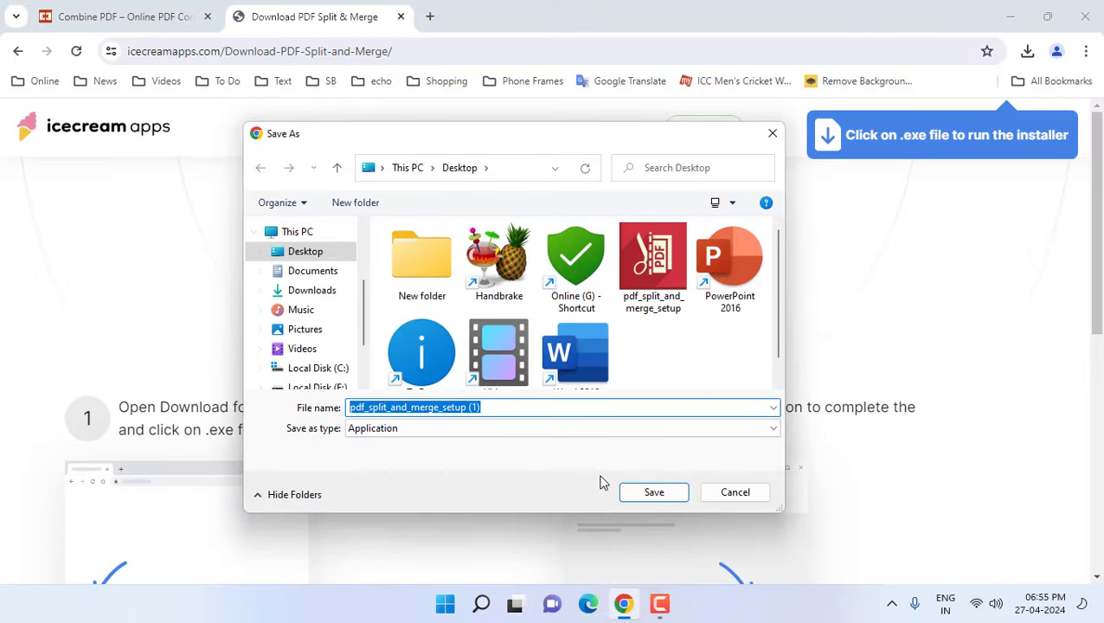
click(735, 491)
click(1010, 16)
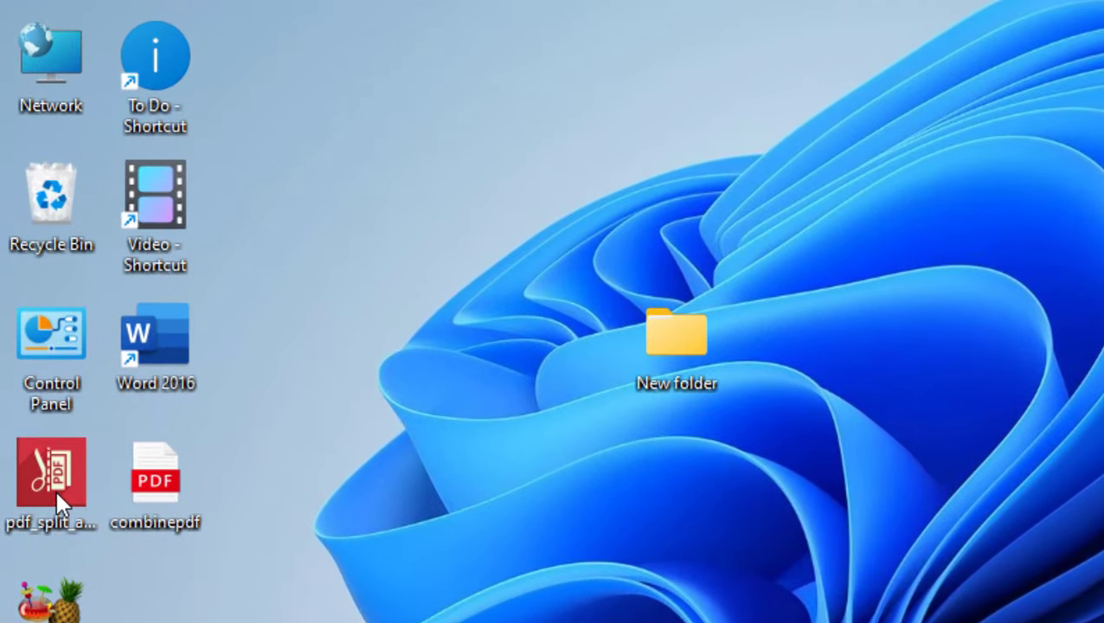
- Run the pdf_split_and_merge installer, accepting the license, default location and desktop shortcut, through to Finish
click(57, 490)
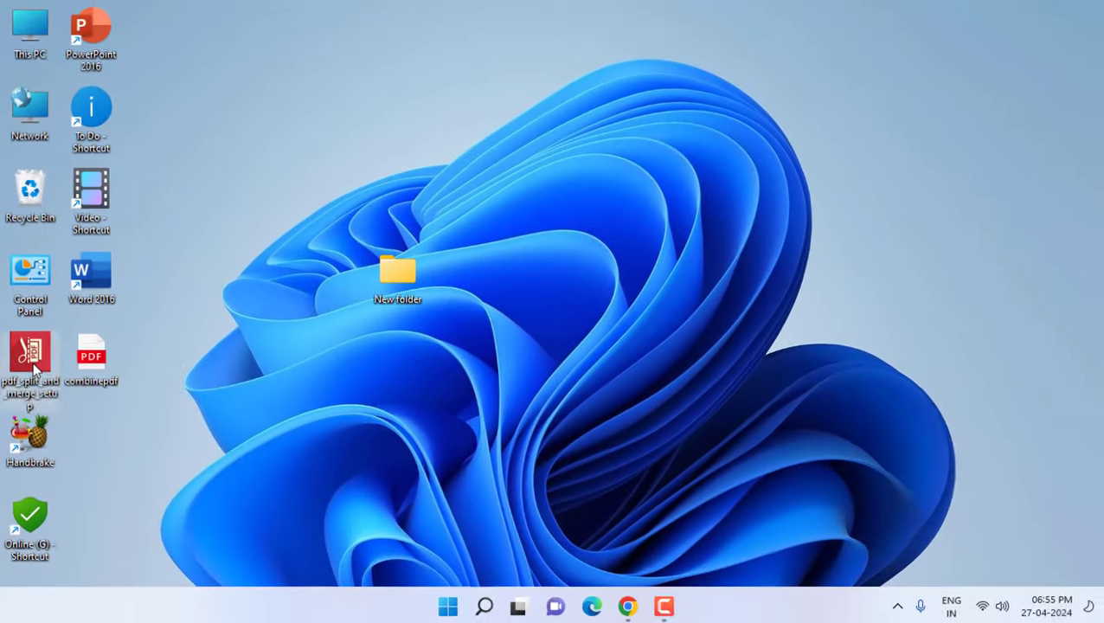
double_click(35, 368)
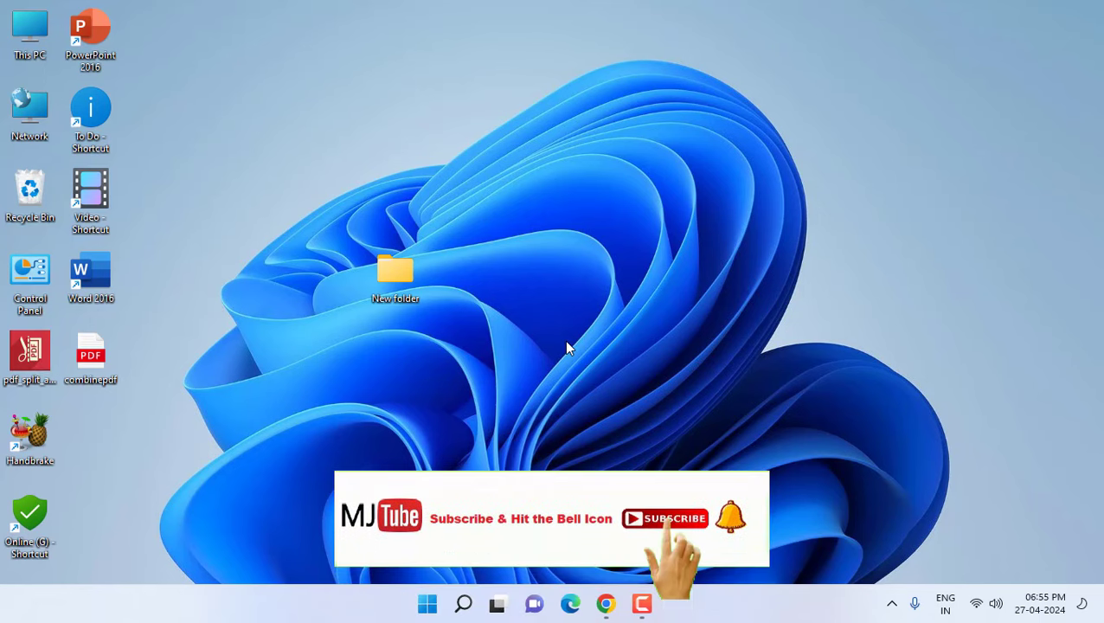
click(458, 380)
click(644, 429)
click(644, 429)
click(644, 429)
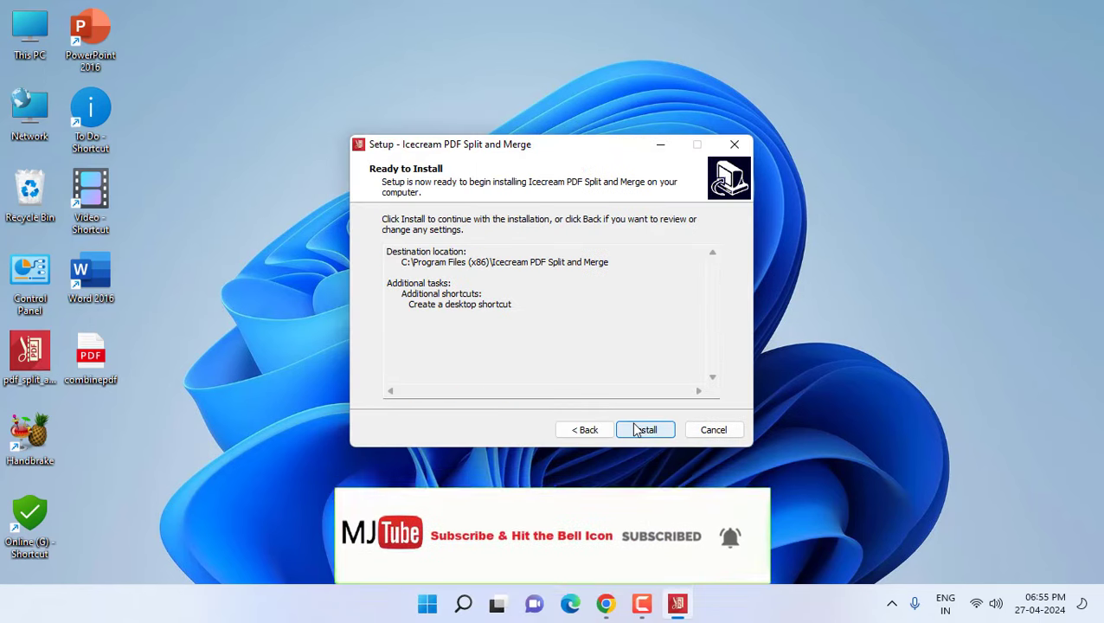
click(644, 429)
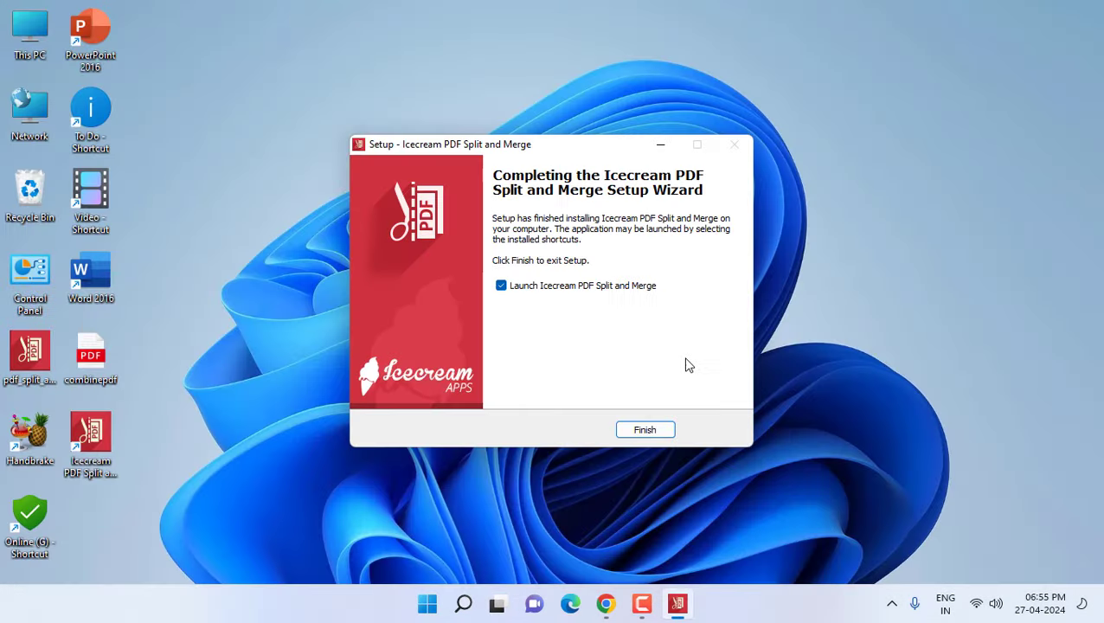
click(643, 429)
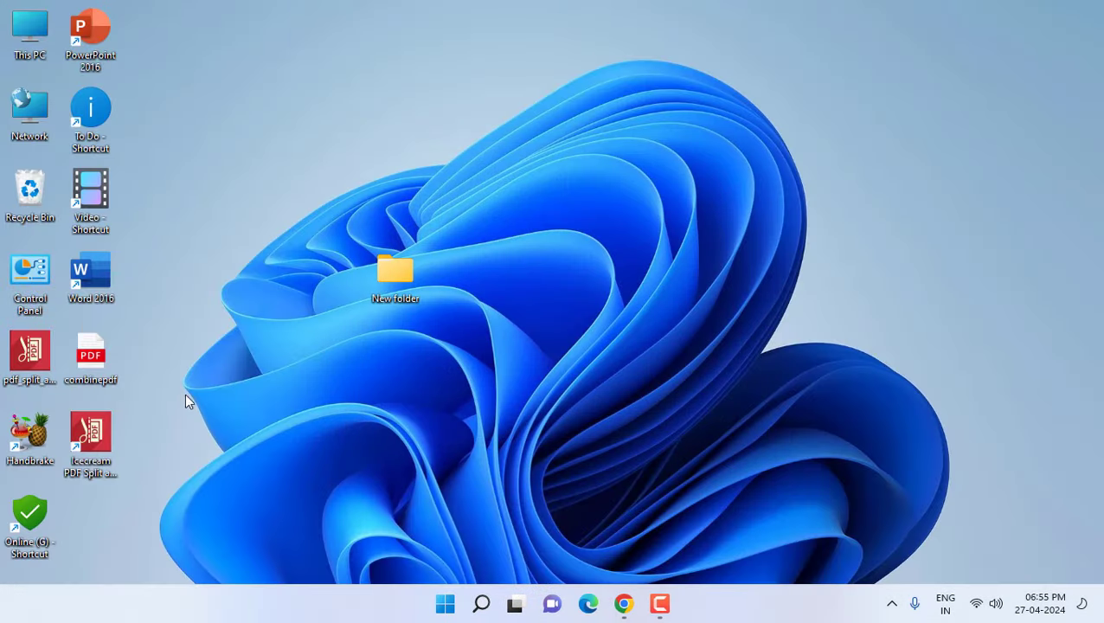
- Launch Icecream PDF Split & Merge from its desktop shortcut
double_click(91, 437)
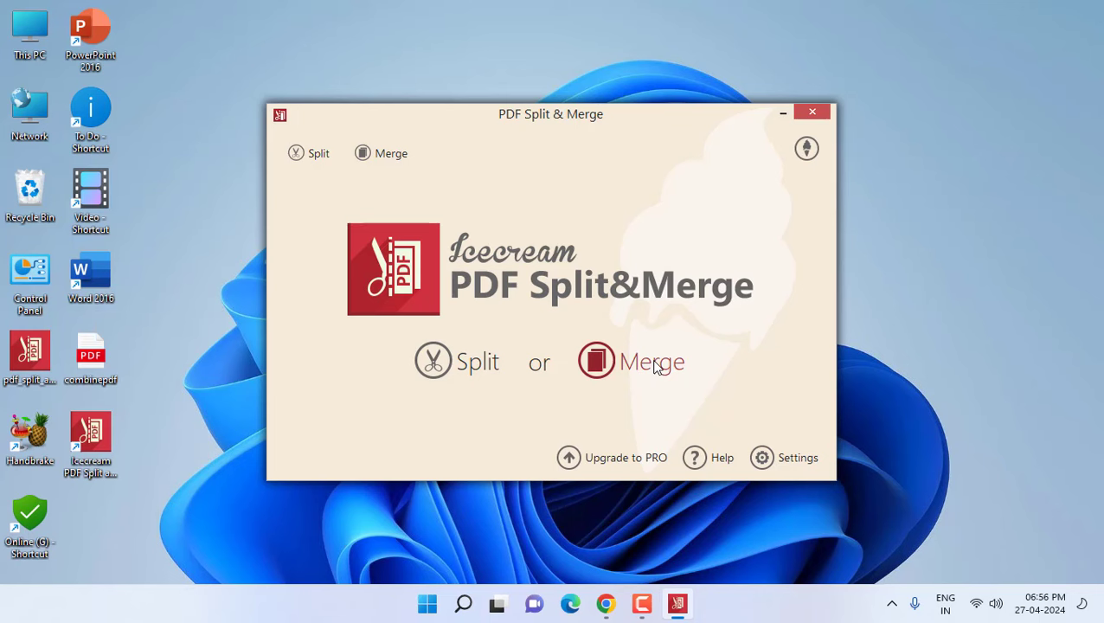
- In Merge mode, add 1.pdf, 2.pdf and 3.pdf from New folder, merge them, and dismiss the completion message
click(646, 364)
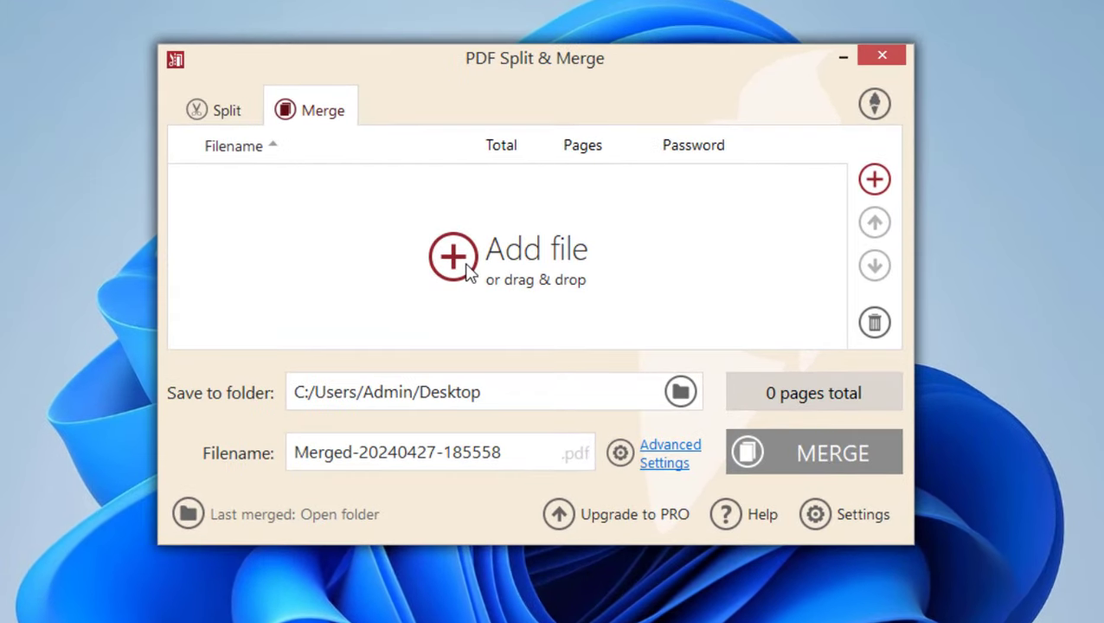
click(503, 275)
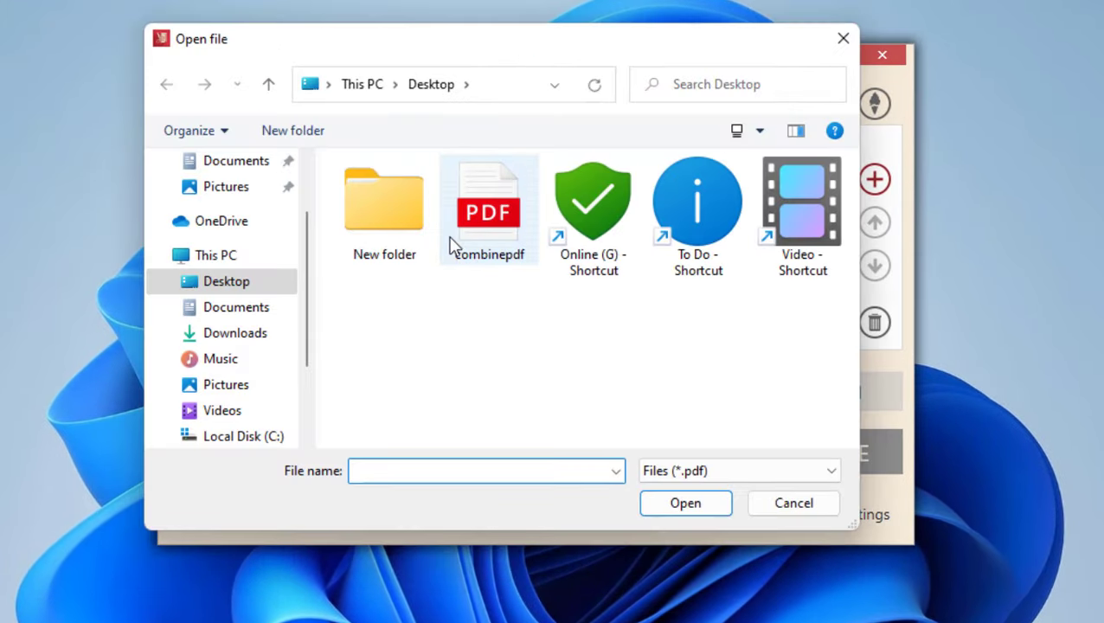
double_click(407, 239)
click(397, 244)
ctrl+click(530, 245)
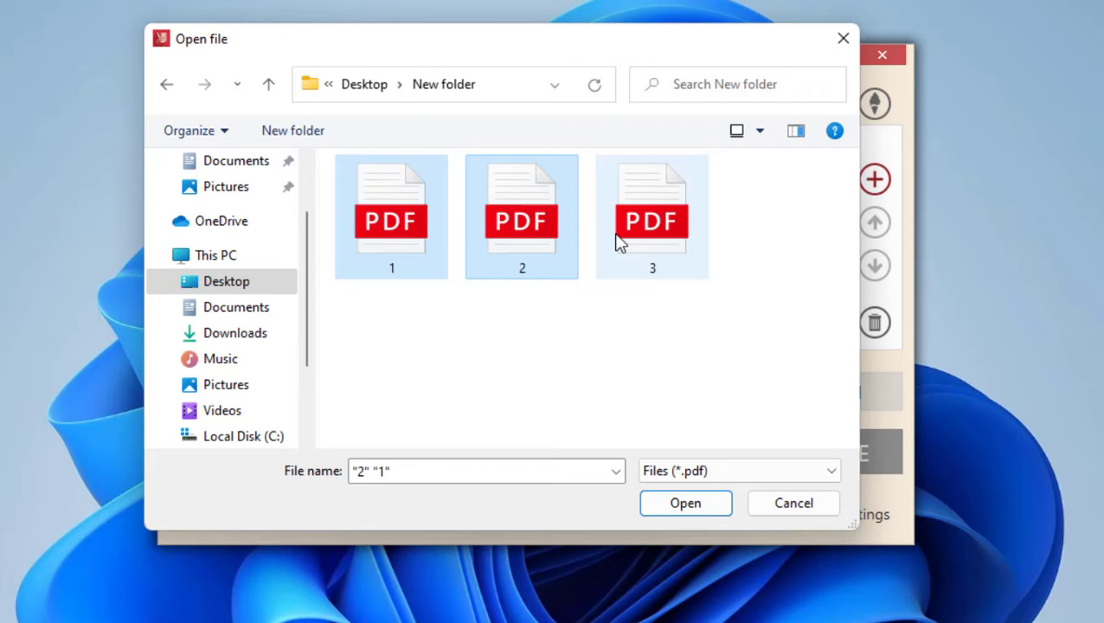
ctrl+click(616, 239)
click(655, 509)
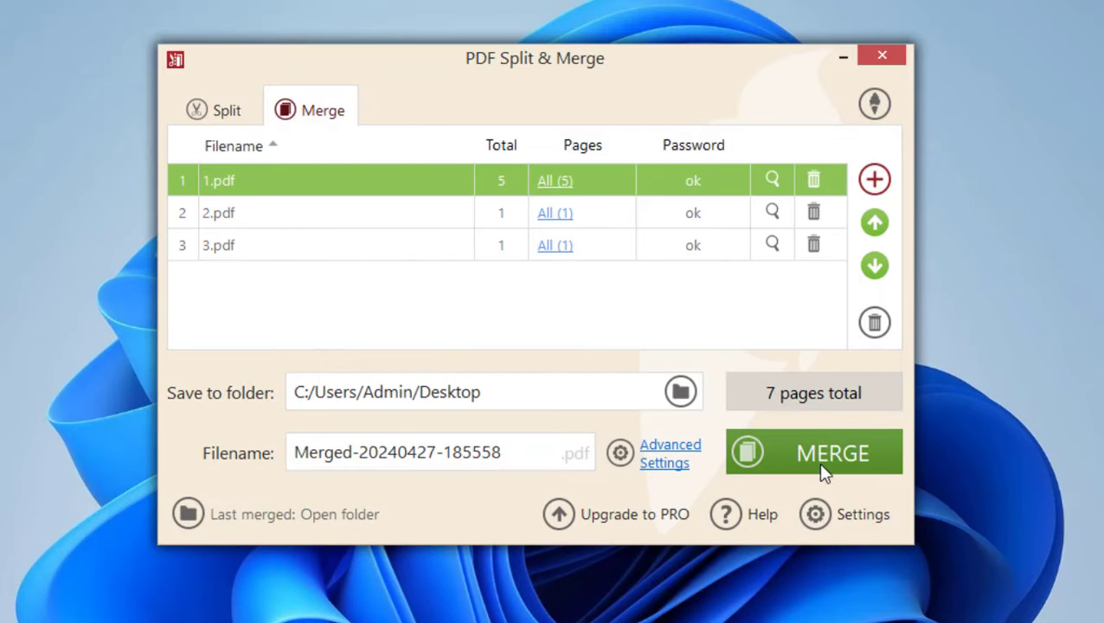
click(803, 454)
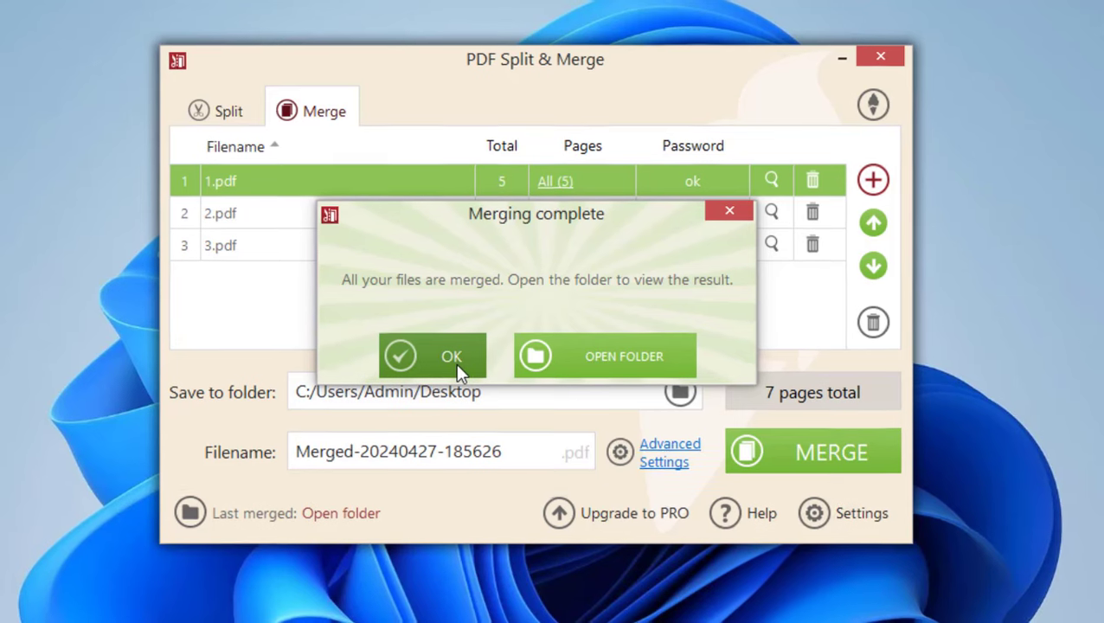
click(454, 364)
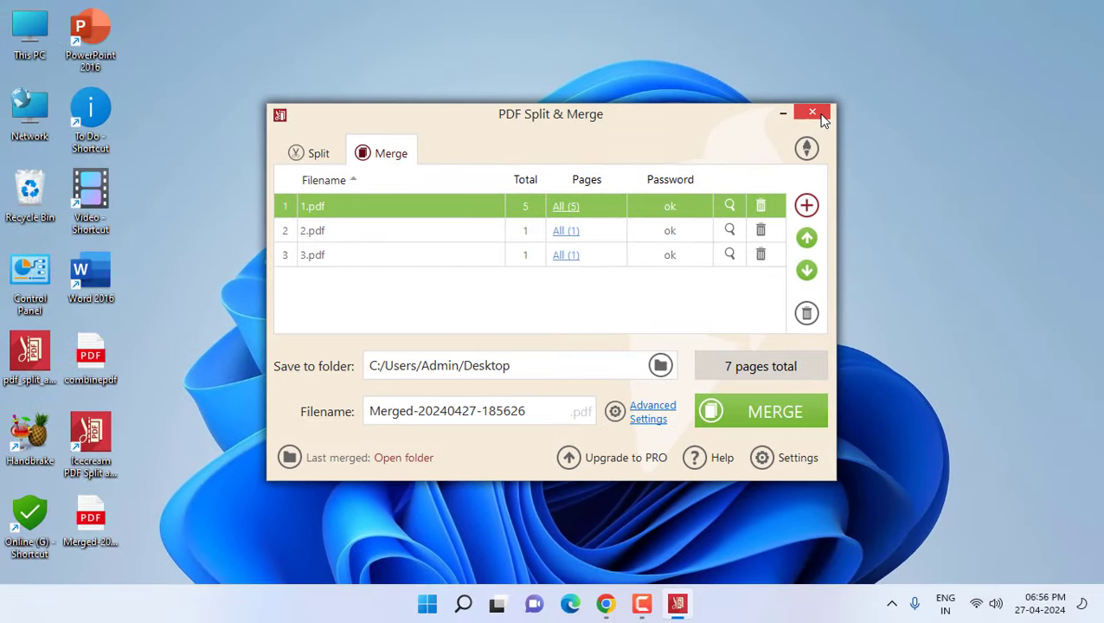
- Close the app, open Merged-20240427-185558.pdf in Edge, scroll through all 7 pages, and close it
click(813, 113)
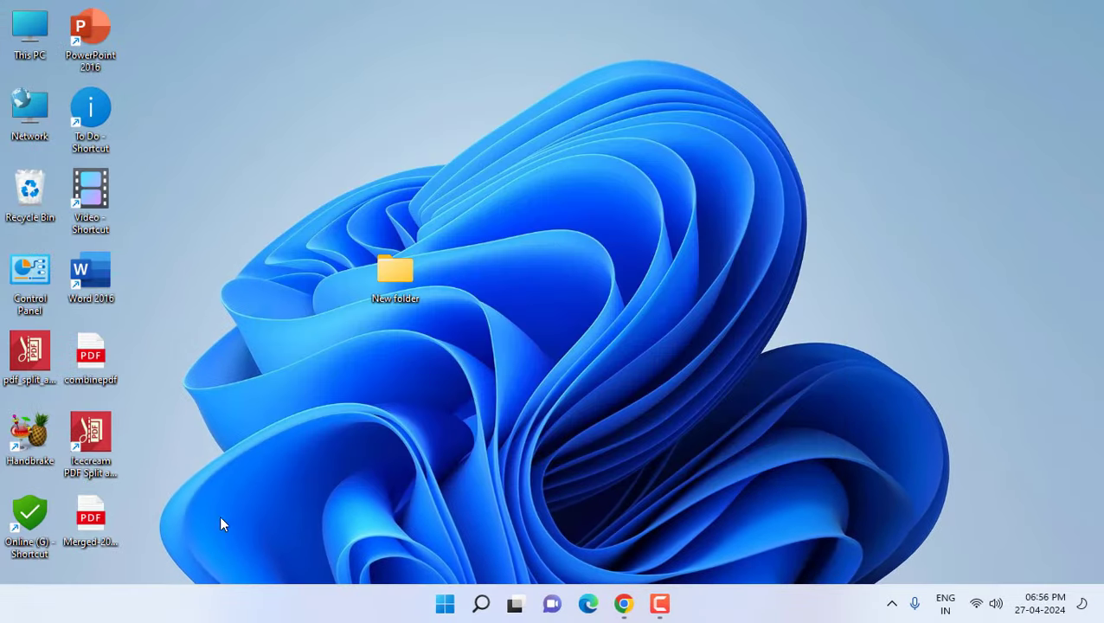
drag(84, 539, 207, 523)
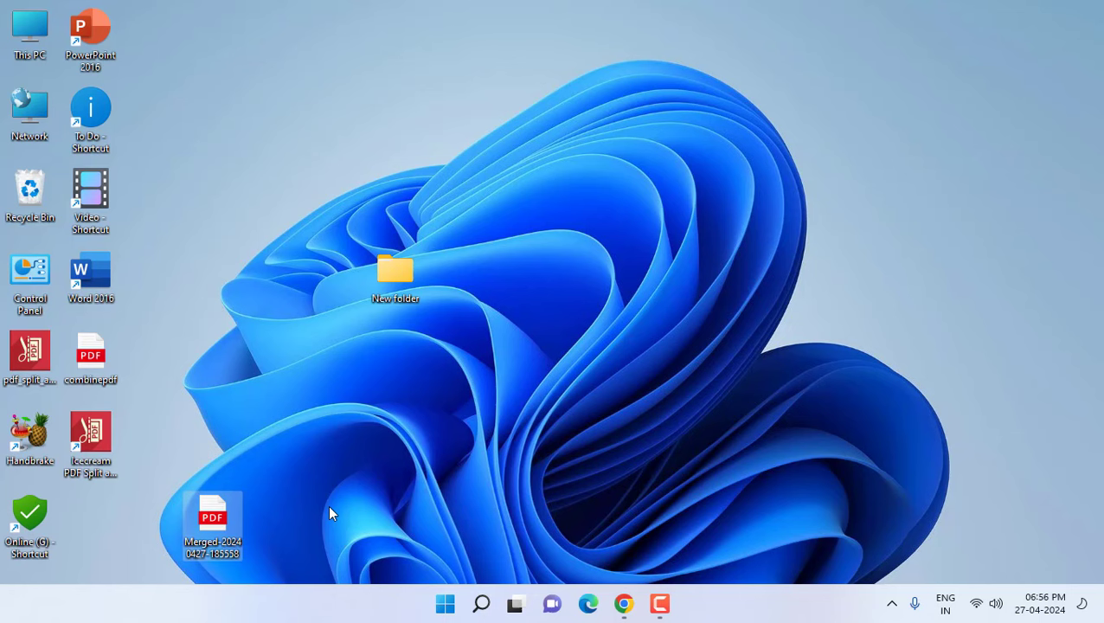
double_click(208, 524)
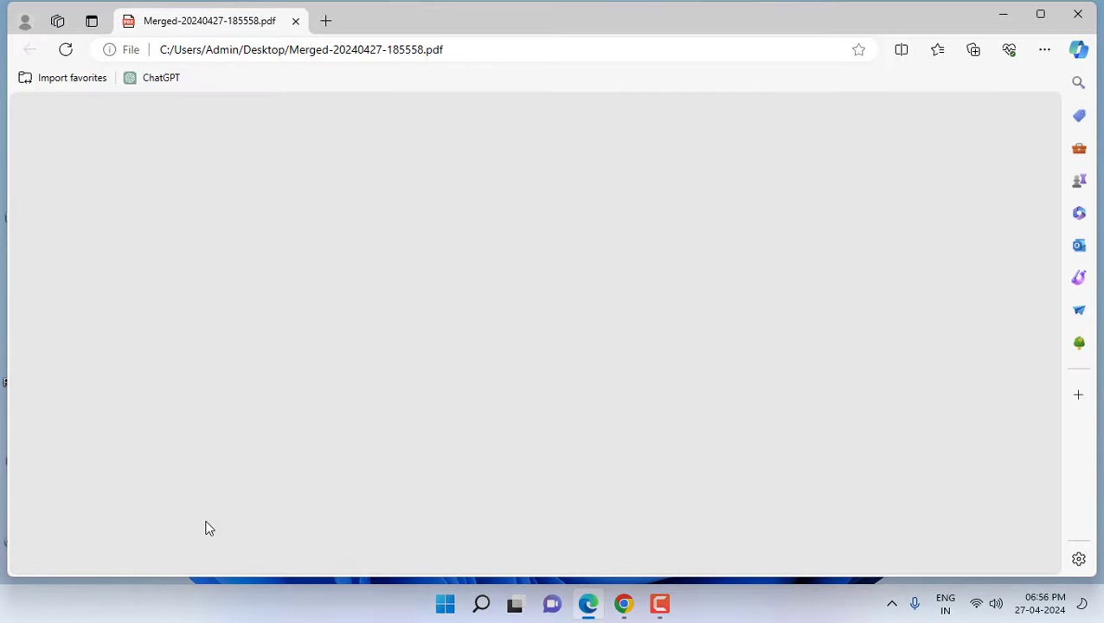
scroll(431, 359, down, 5)
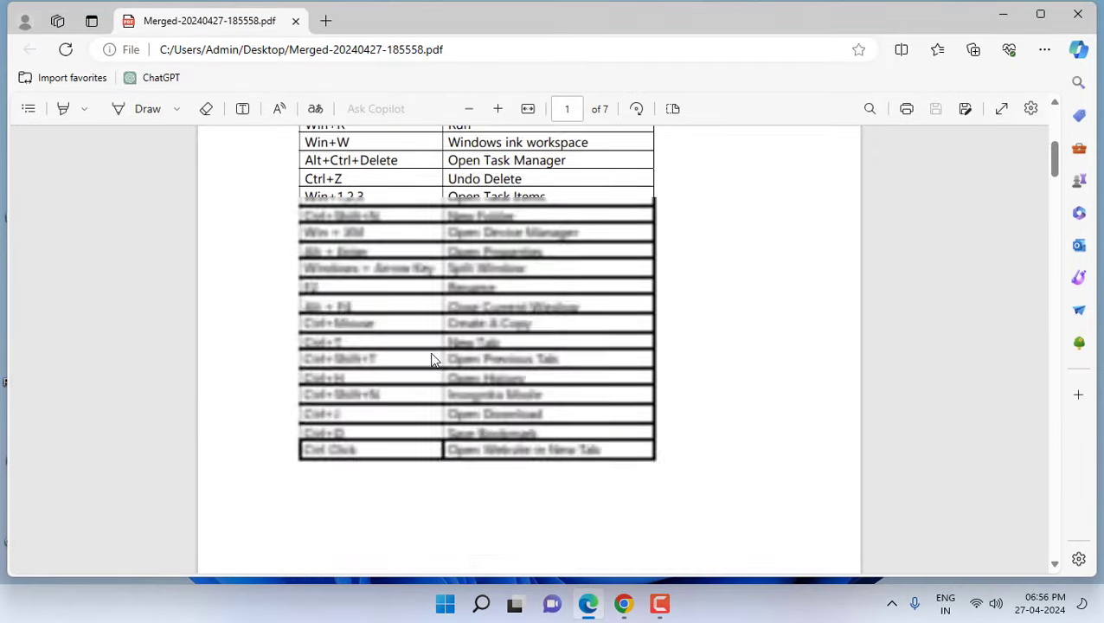
scroll(431, 363, down, 20)
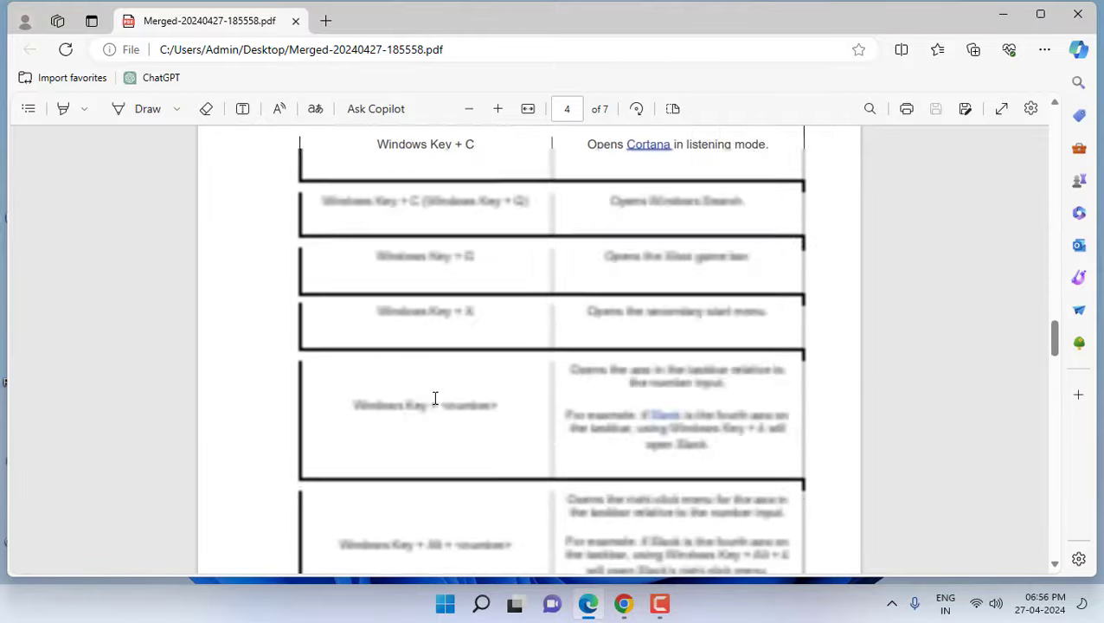
scroll(424, 401, down, 15)
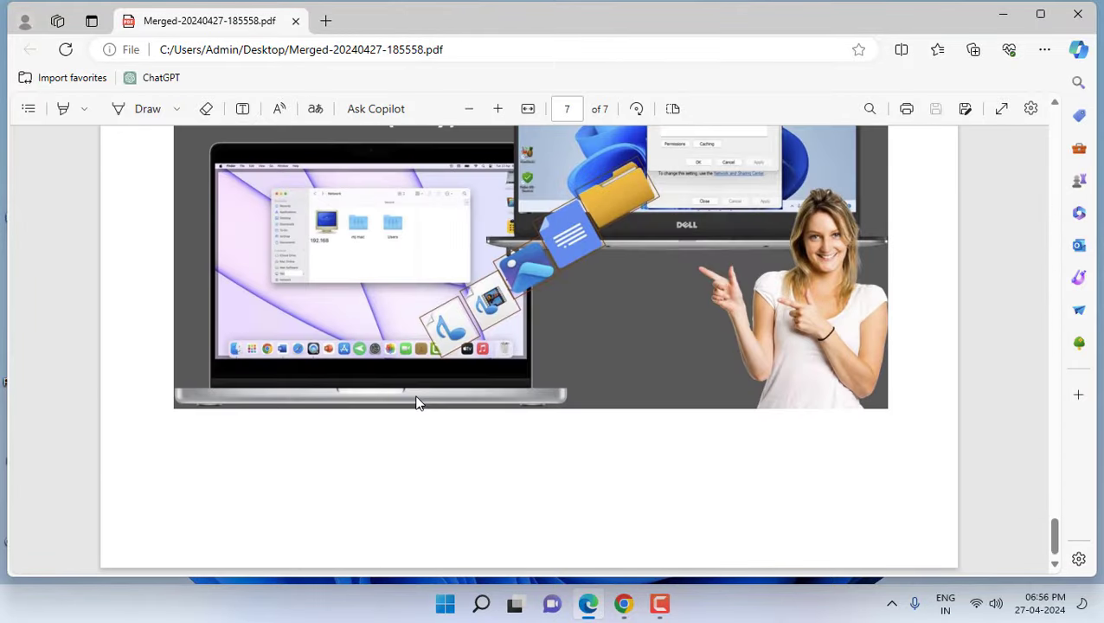
click(1078, 13)
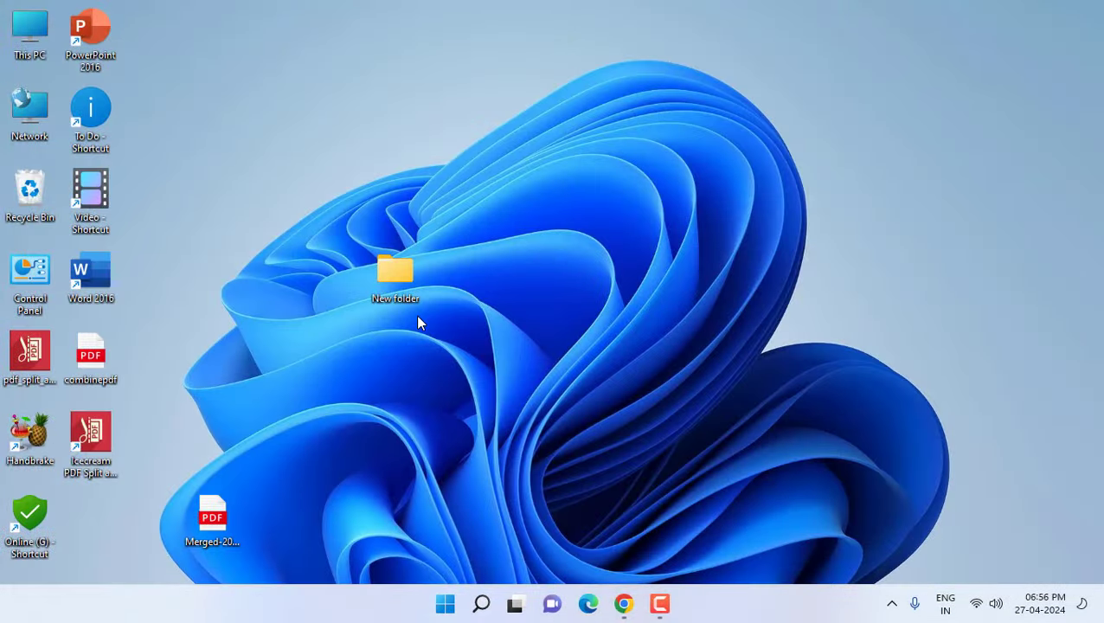